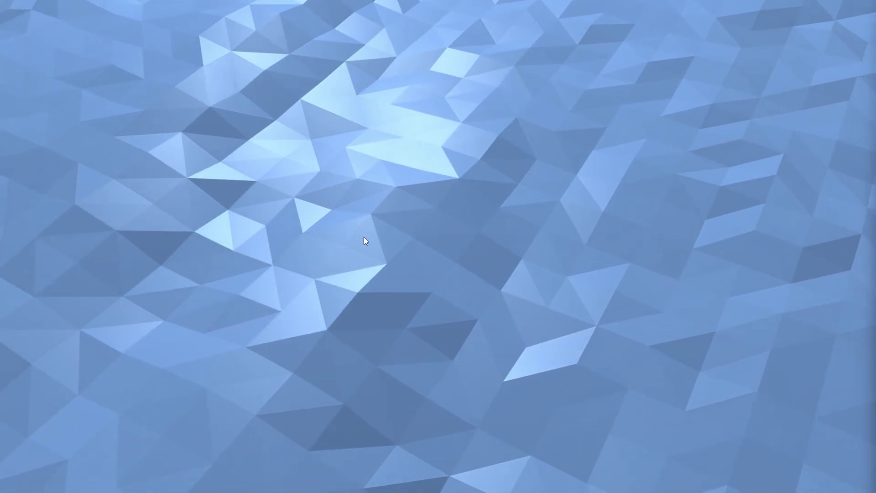
- Launch File Explorer from search and open This PC's Properties
mouse_move(346, 485)
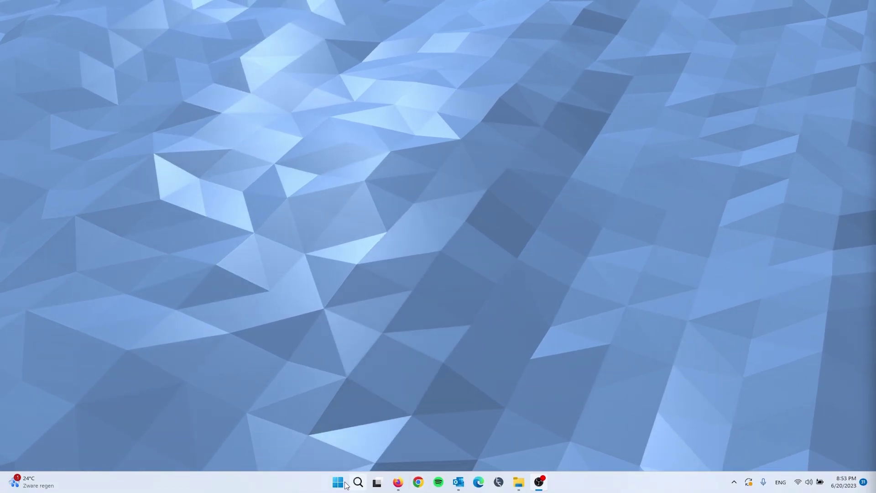
left_click(358, 484)
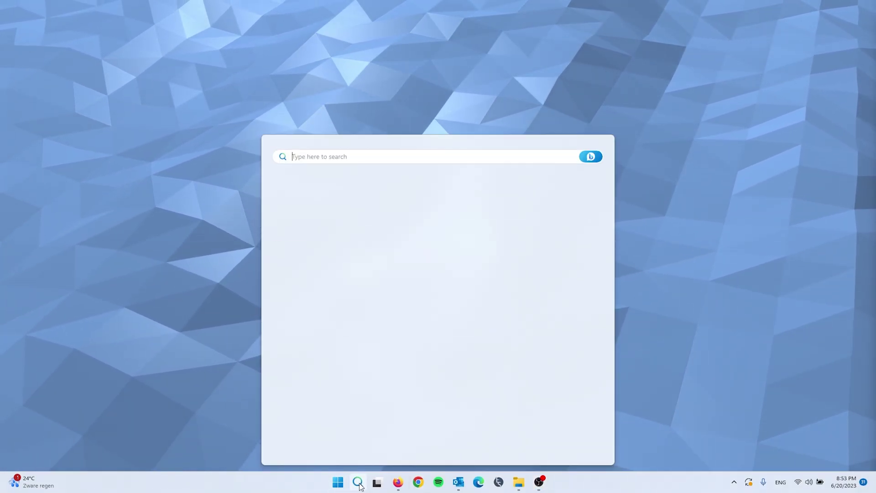
type("file e")
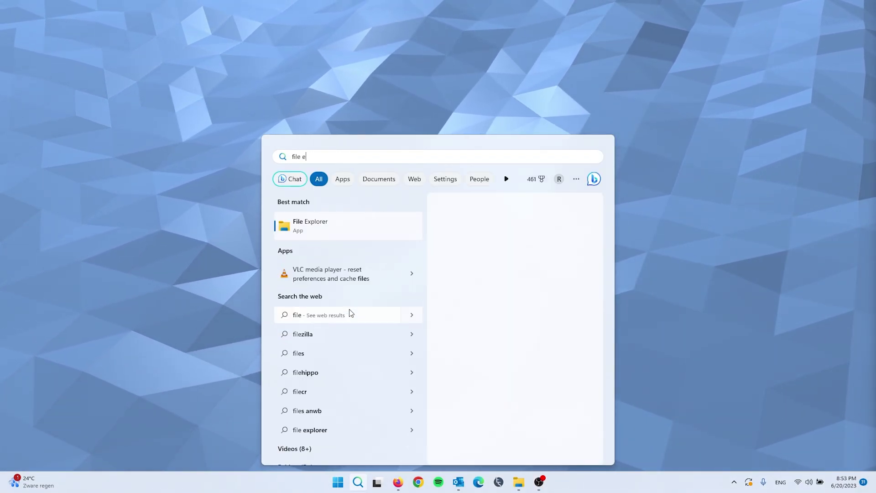
type("p")
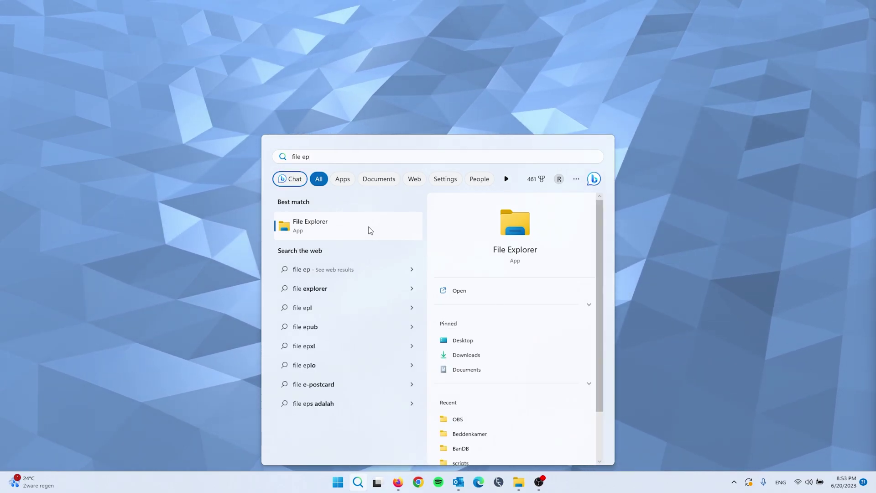
left_click(370, 230)
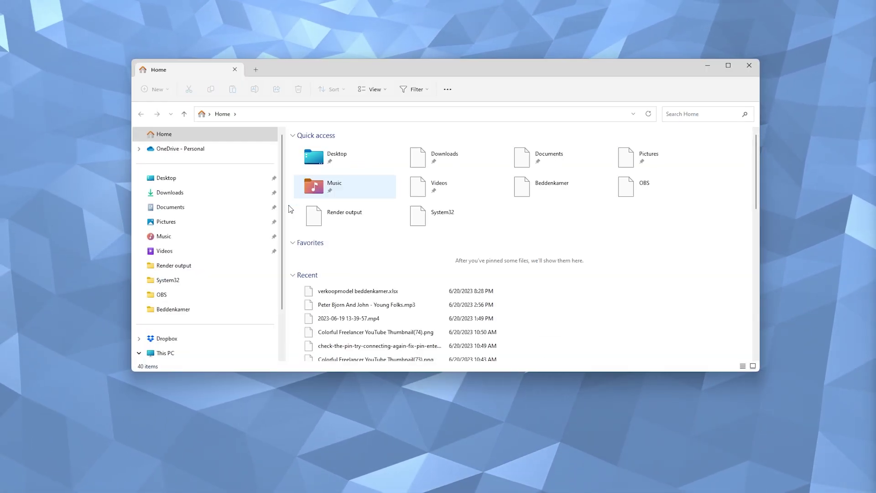
scroll(221, 178, "down", 2)
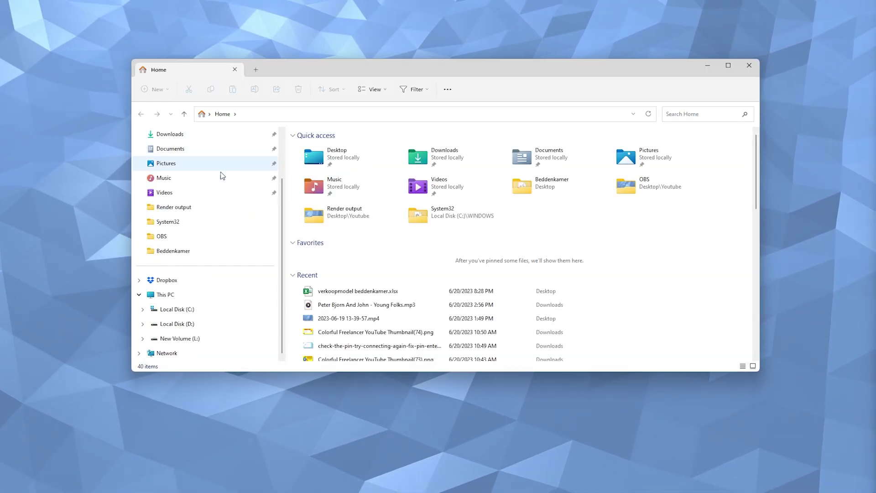
right_click(171, 297)
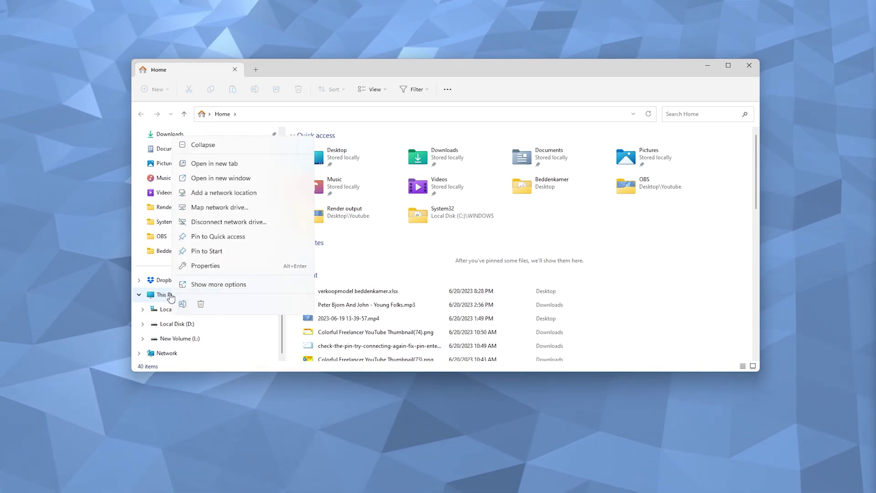
left_click(212, 270)
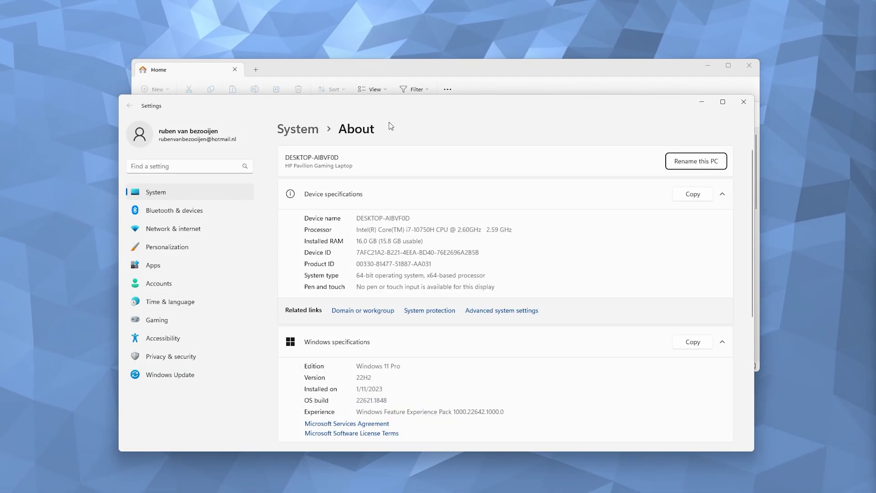
- Scroll the System › About page down to its Related links
scroll(398, 228, "down", 4)
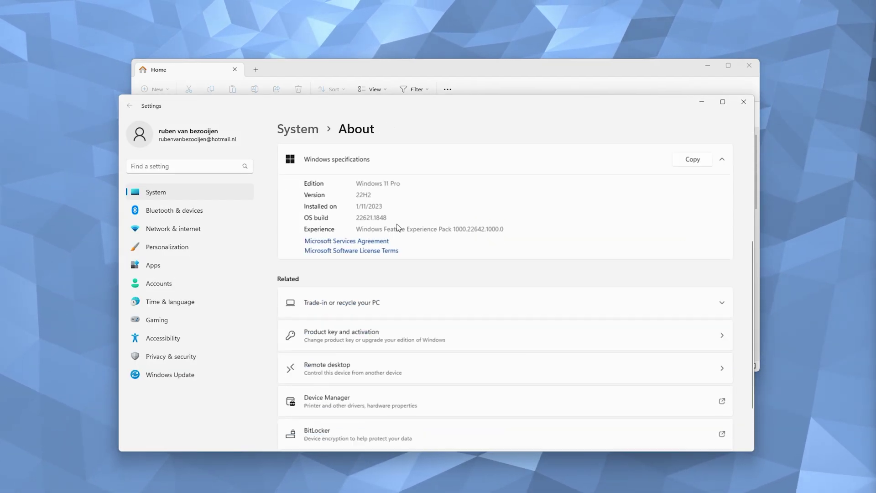
scroll(398, 227, "down", 1)
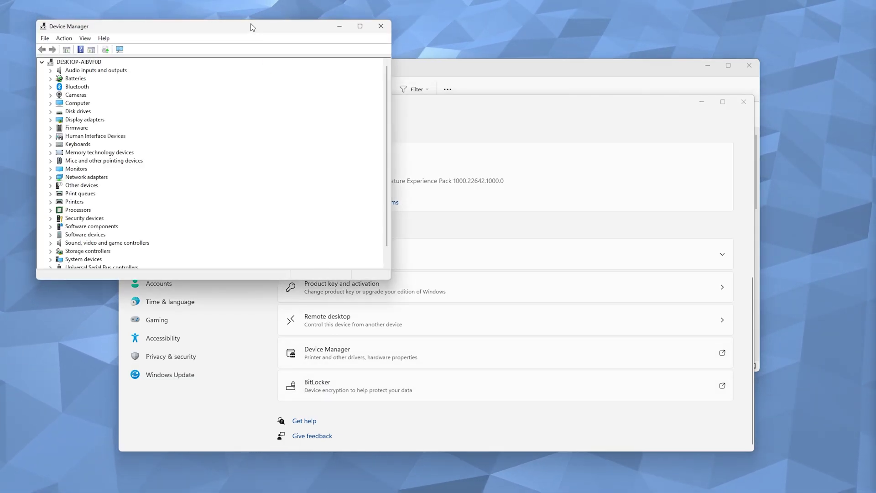
- Center the Device Manager window and expand Universal Serial Bus controllers
left_click_drag(251, 25, 517, 81)
scroll(465, 191, "down", 1)
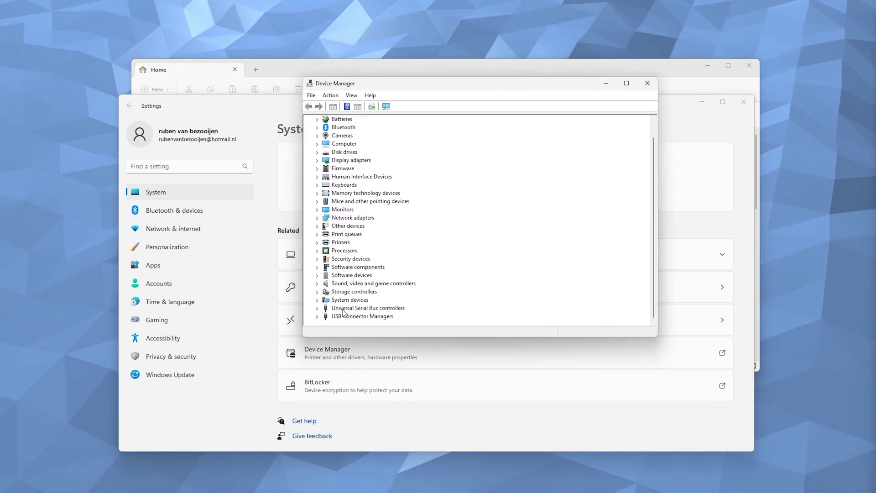
left_click(316, 308)
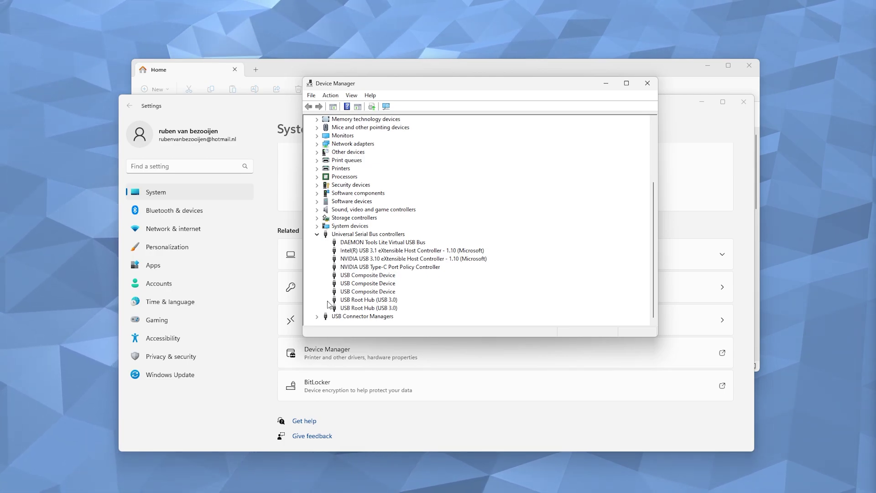
- Reinstall the USB Root Hub (USB 3.0) driver from the list of available drivers
right_click(363, 301)
left_click(383, 305)
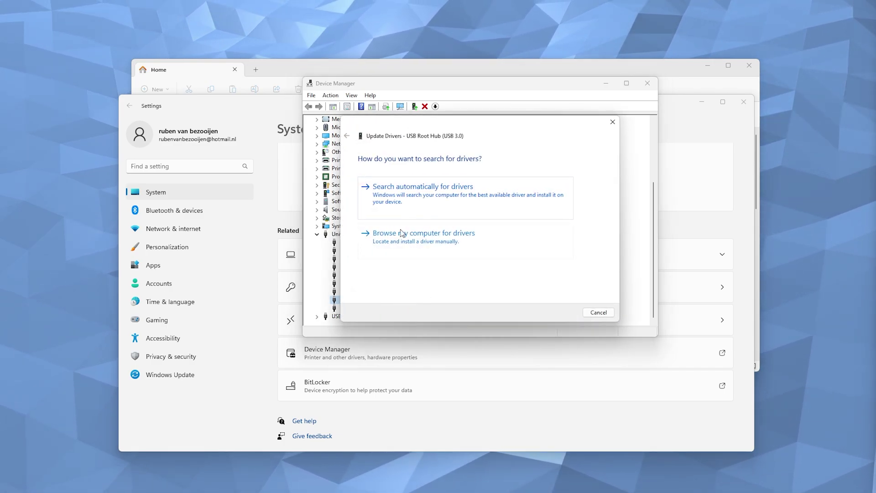
left_click(396, 234)
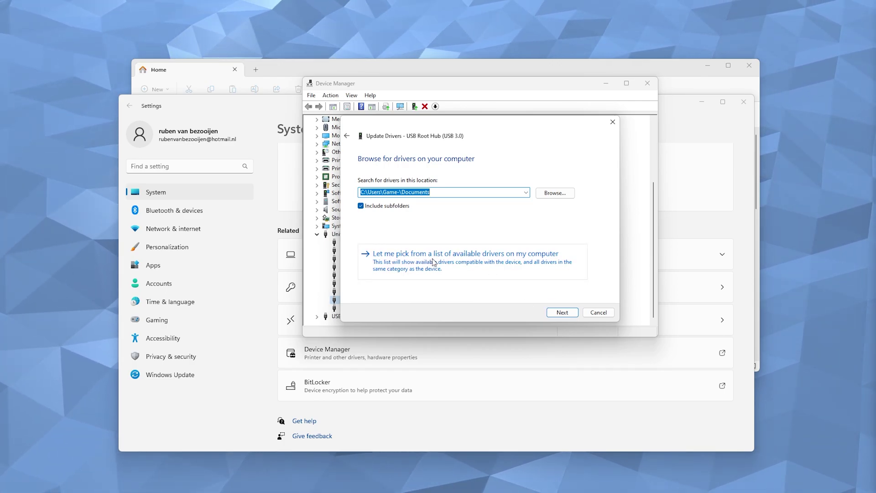
left_click(447, 262)
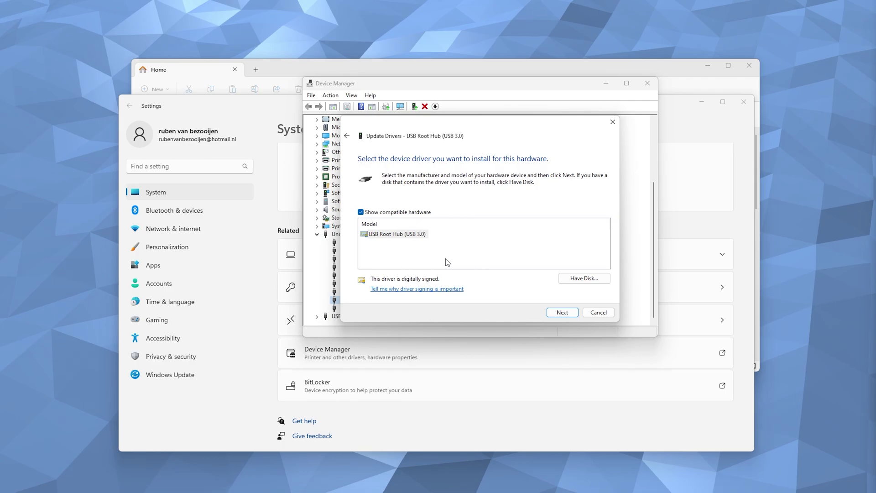
left_click(396, 234)
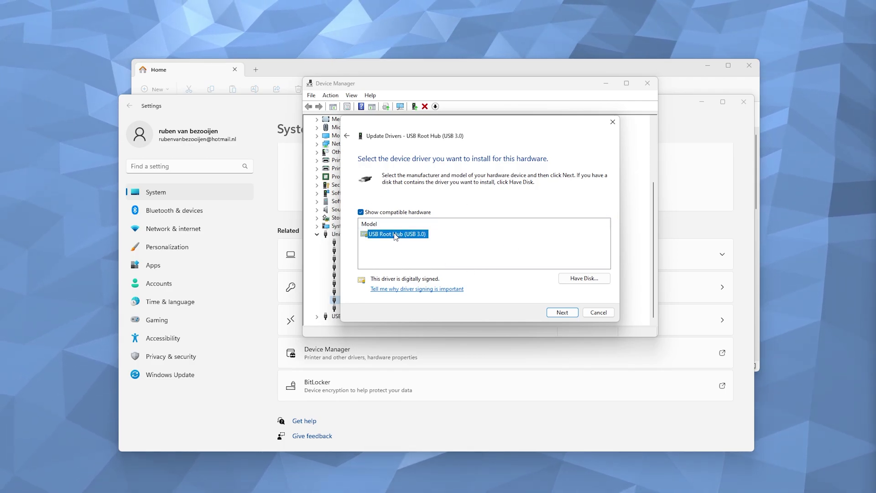
left_click(563, 313)
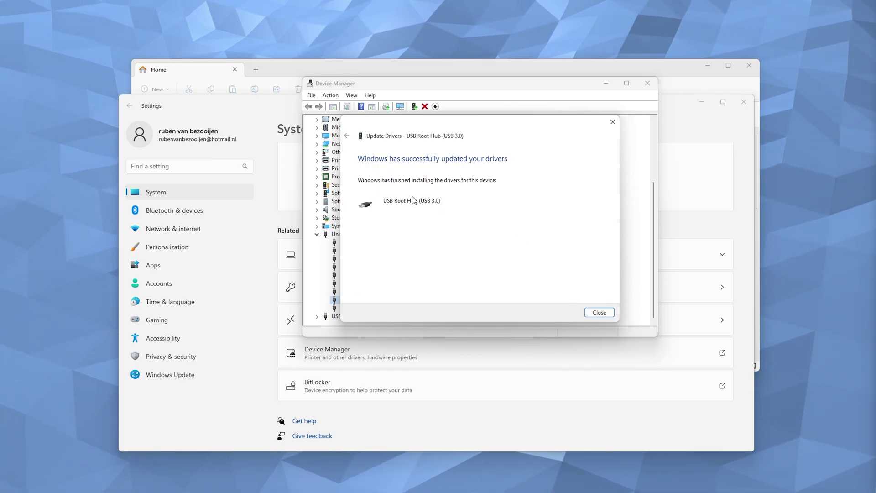
left_click(599, 312)
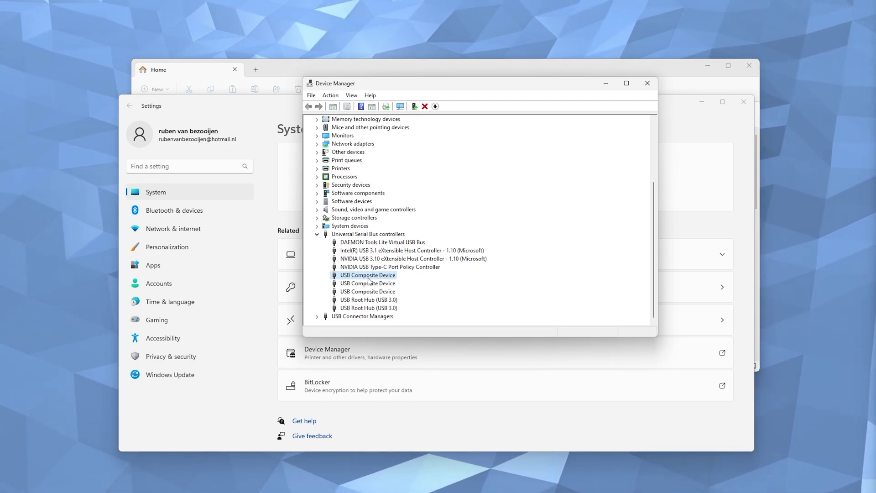
- Reinstall the first USB Composite Device's driver from the list of compatible drivers
right_click(374, 280)
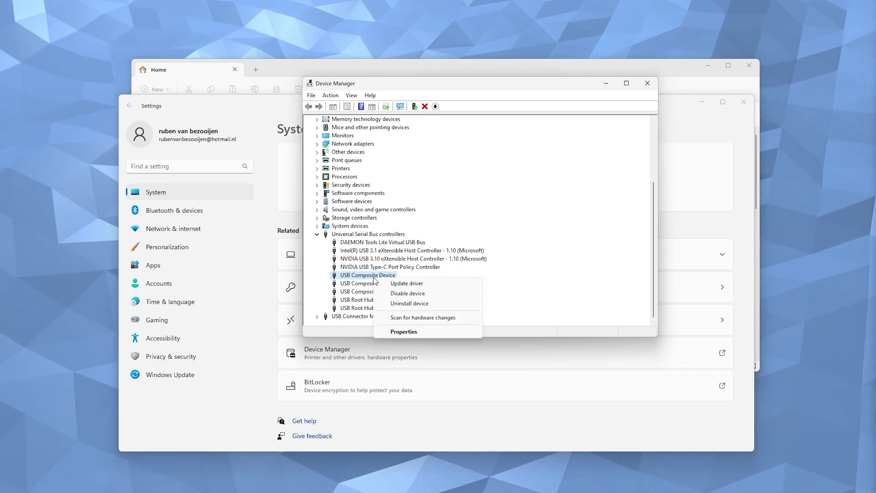
left_click(402, 283)
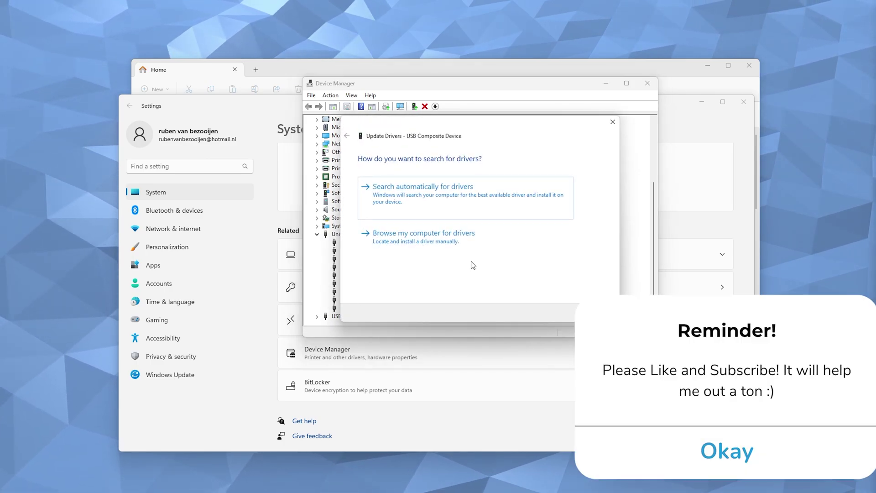
left_click(452, 242)
left_click(406, 258)
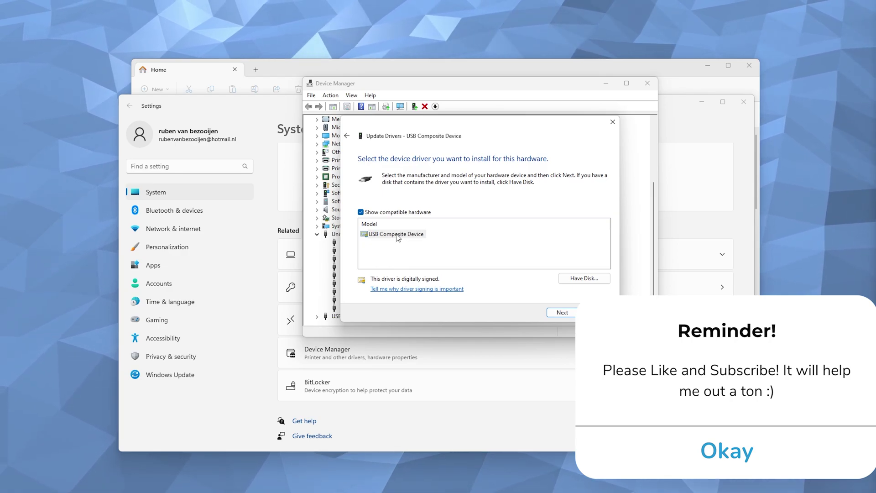
left_click(396, 234)
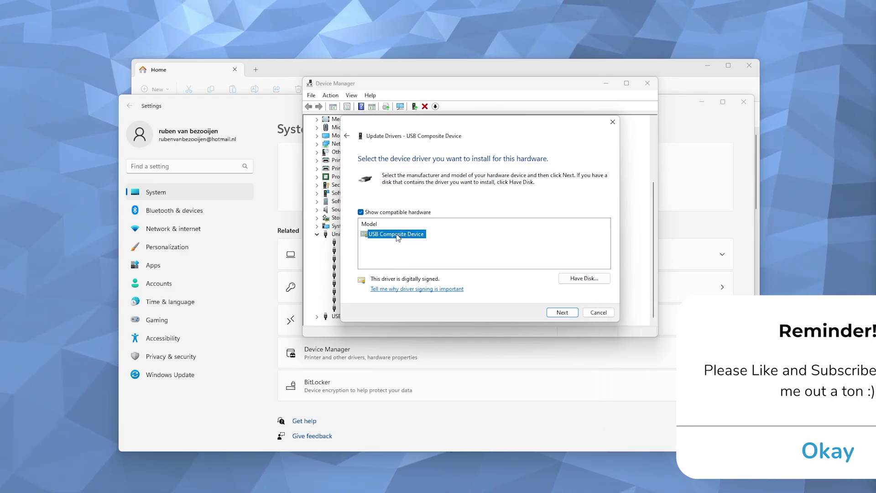
left_click(565, 313)
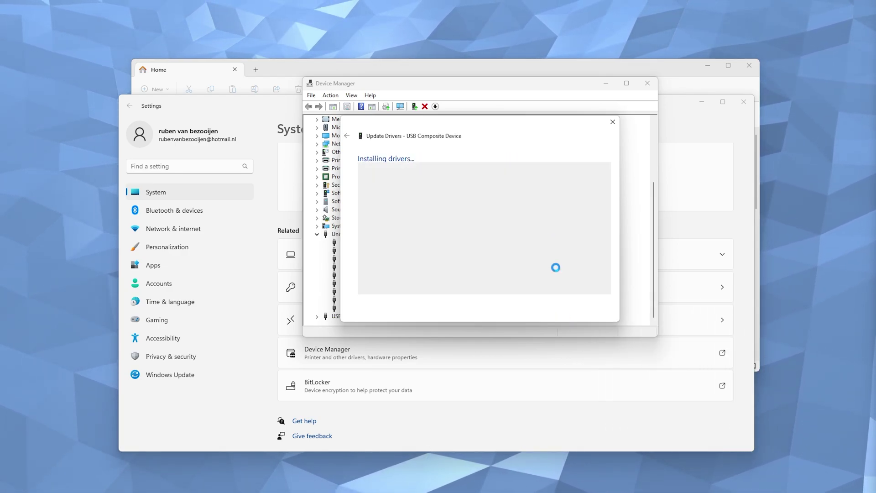
left_click(605, 312)
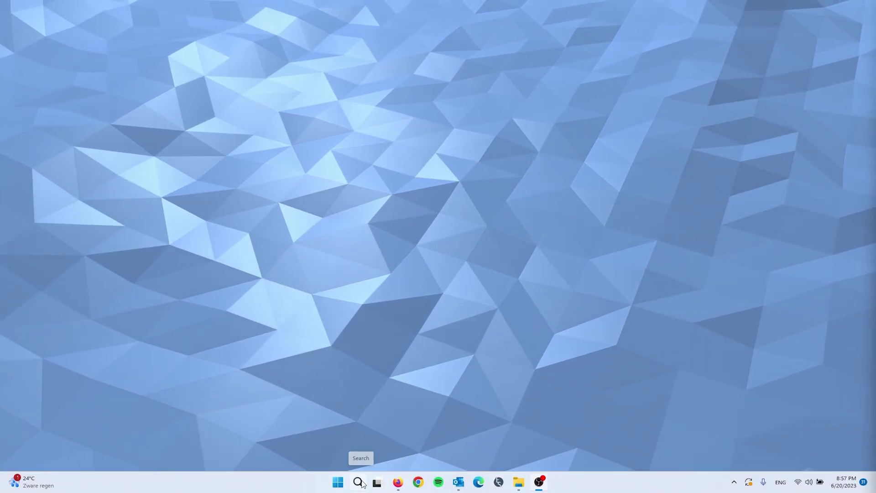
- Search 'edit power' and open the Balanced plan's advanced power settings
left_click(358, 482)
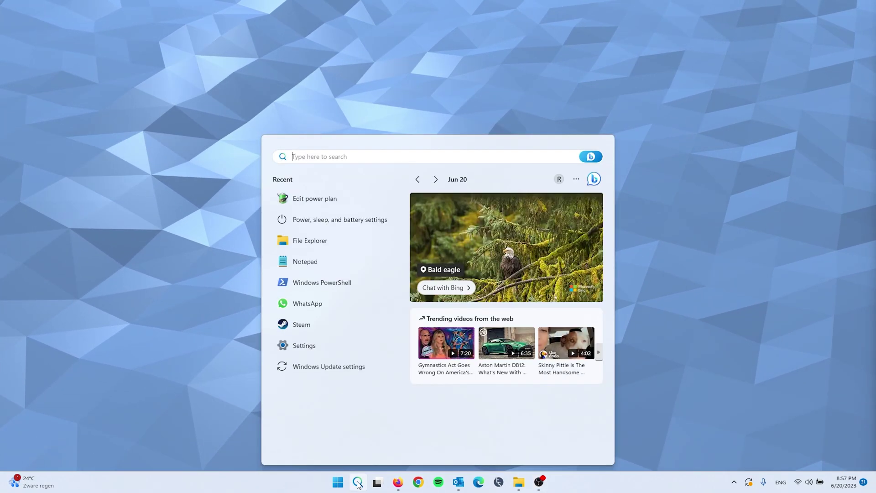
type("edit power")
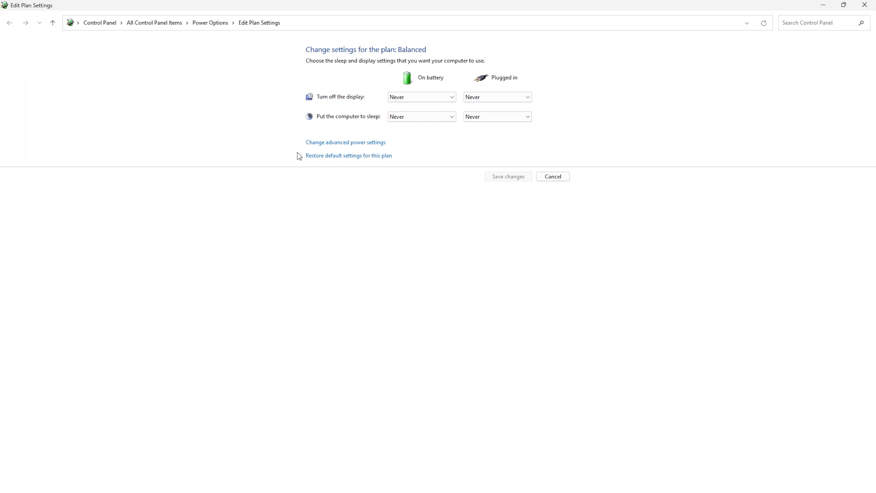
left_click(337, 145)
- Set USB selective suspend to Disabled on battery and plugged in, then confirm
left_click_drag(179, 84, 411, 162)
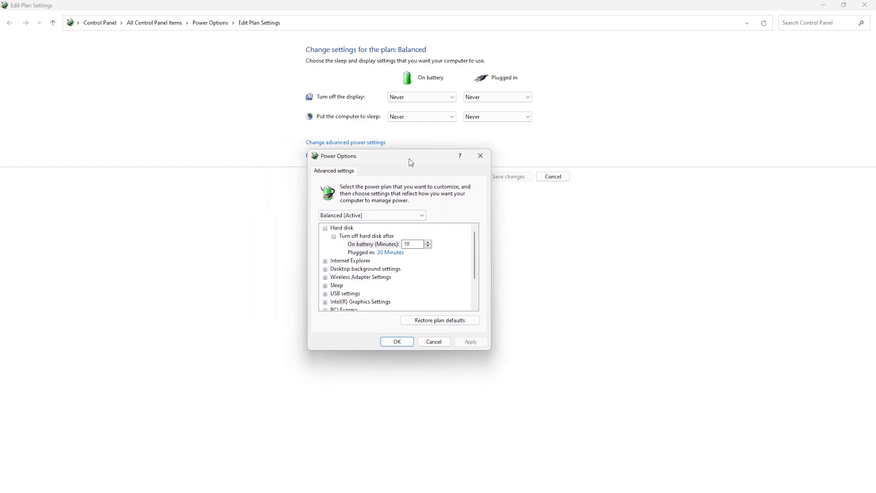
scroll(403, 239, "down", 2)
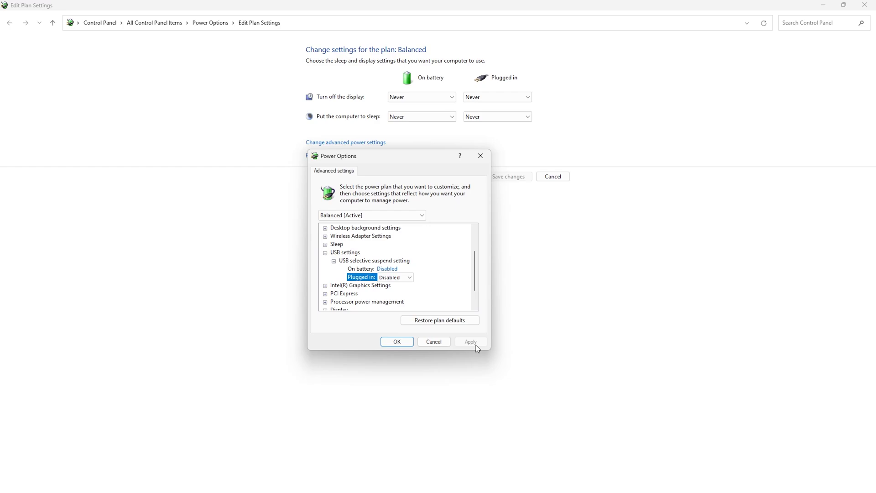
left_click(405, 343)
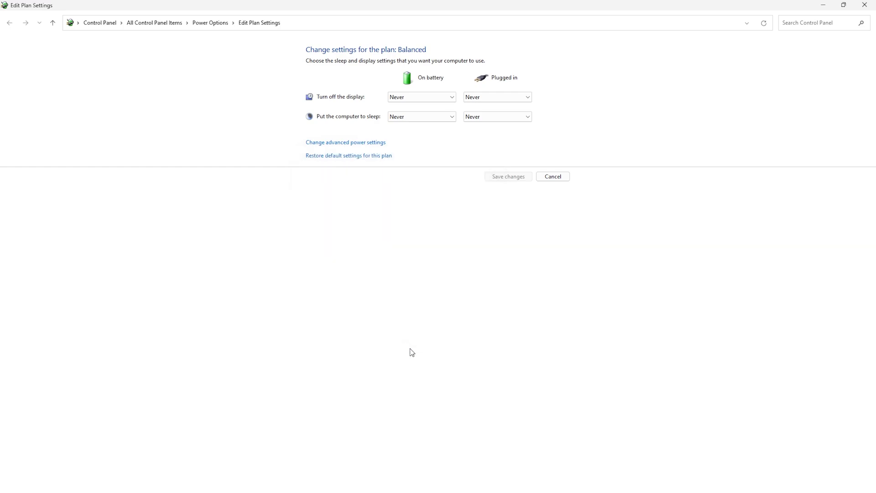
- Close the power plan window and open Windows Update settings from a 'windows upda' search
left_click(873, 8)
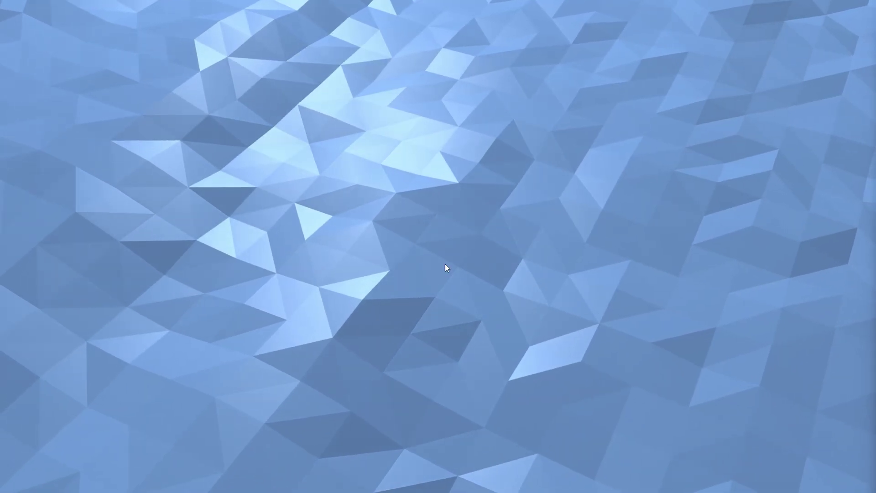
mouse_move(351, 488)
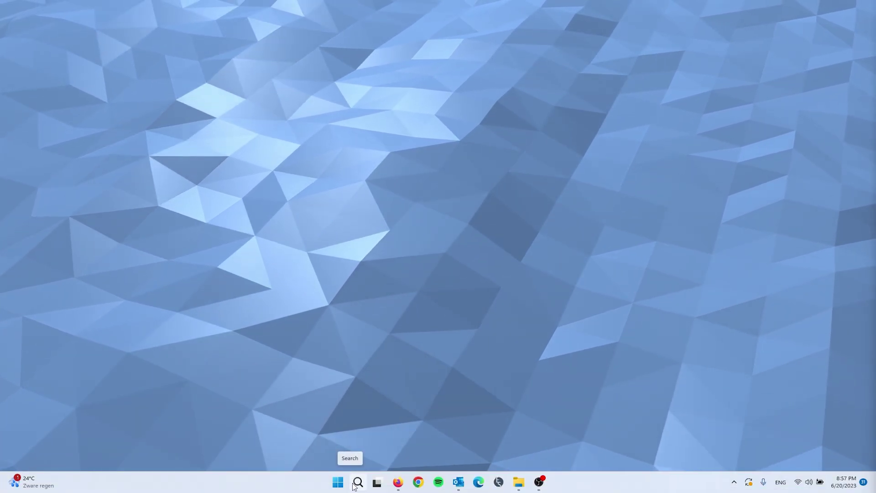
left_click(357, 483)
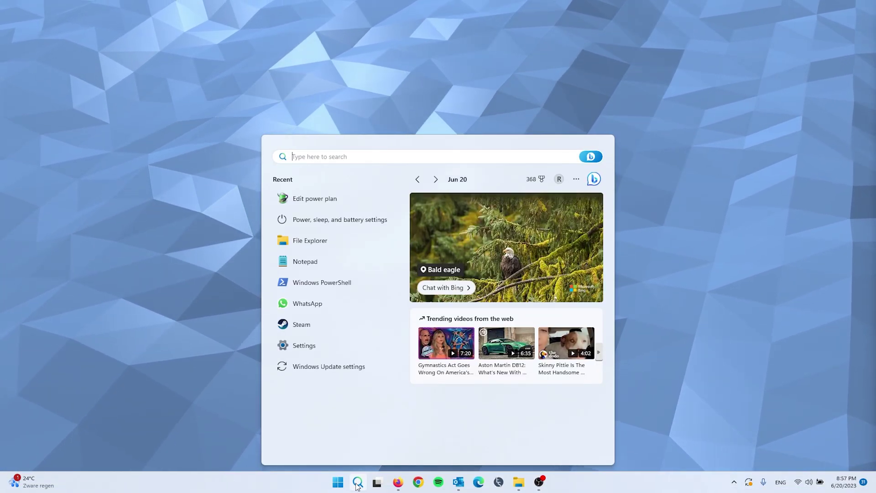
type("windows upda")
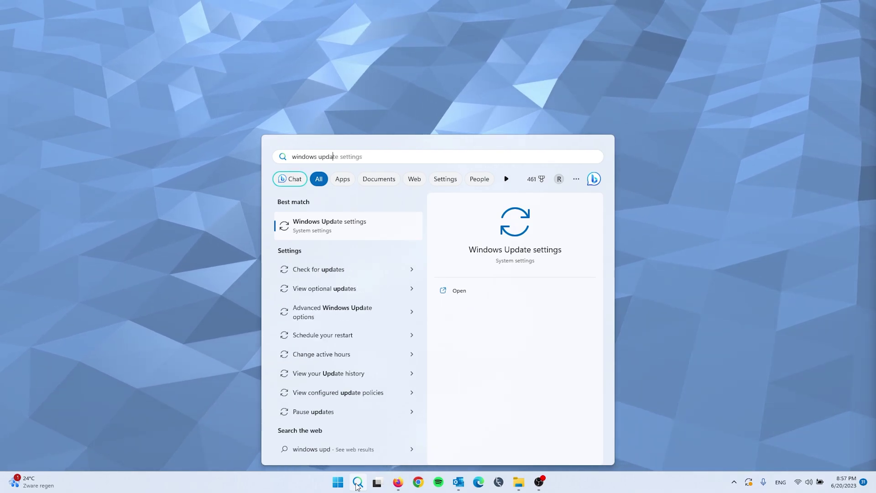
left_click(343, 221)
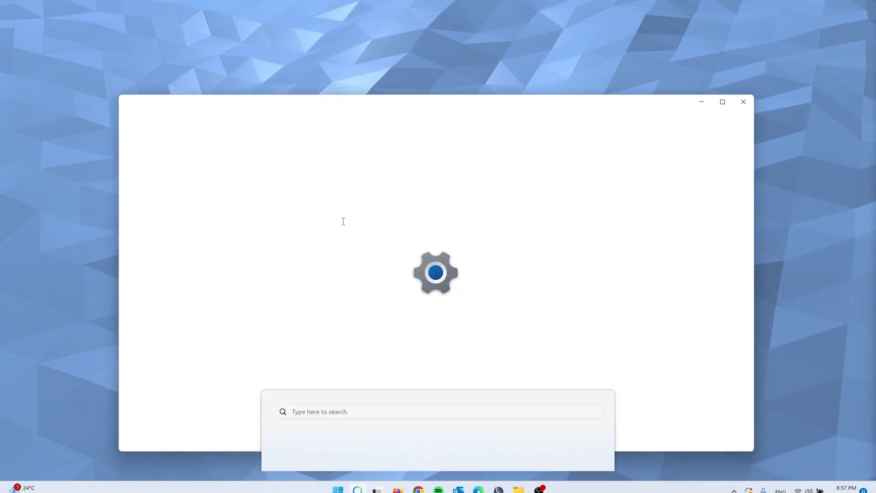